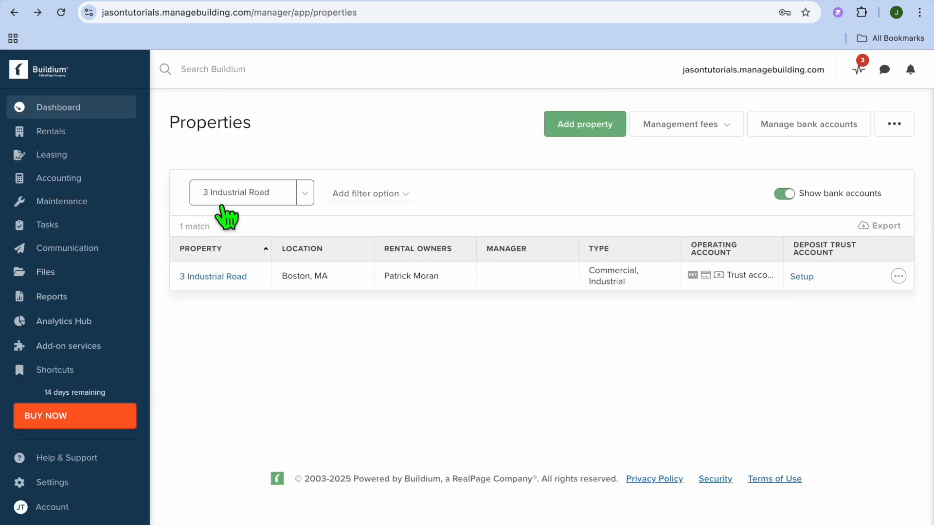
- Open the rental properties list and start adding a new property
{"action": "left_click", "coordinate": [104, 112]}
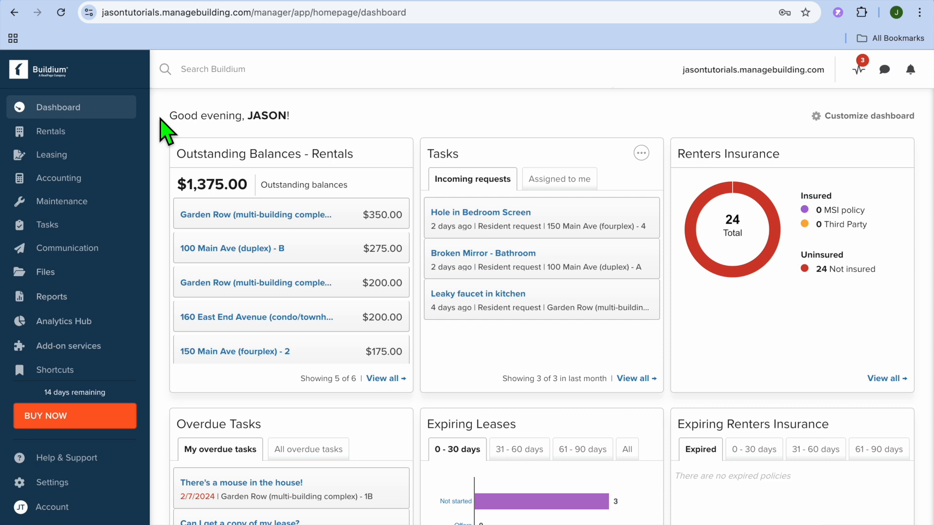
{"action": "left_click", "coordinate": [95, 138]}
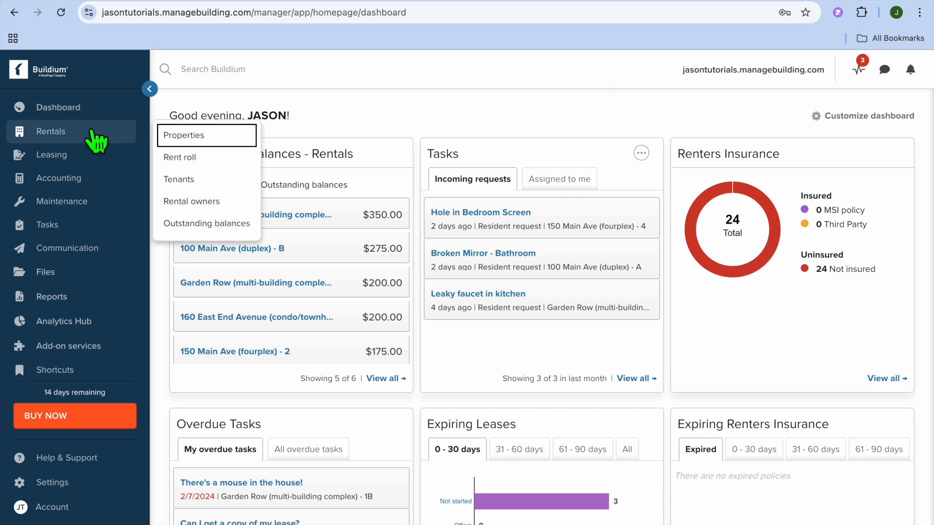
{"action": "left_click", "coordinate": [188, 138]}
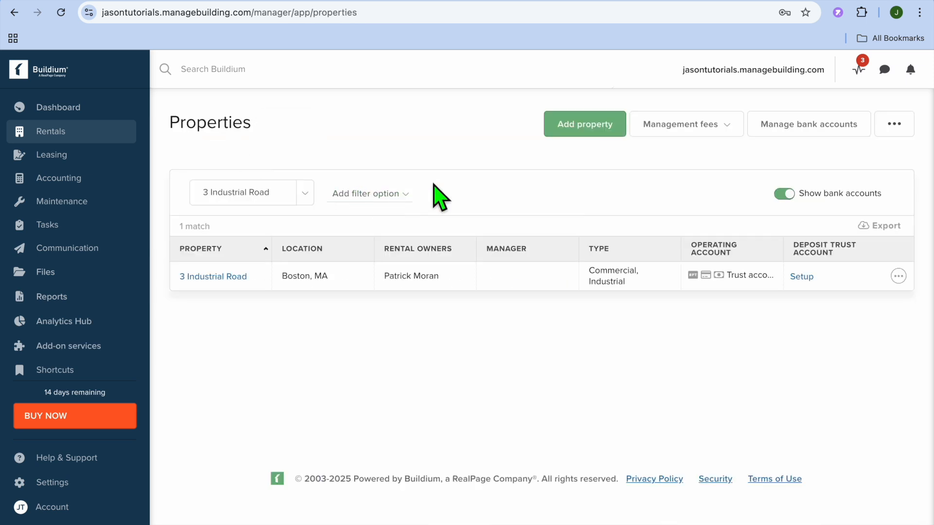
{"action": "left_click", "coordinate": [580, 128]}
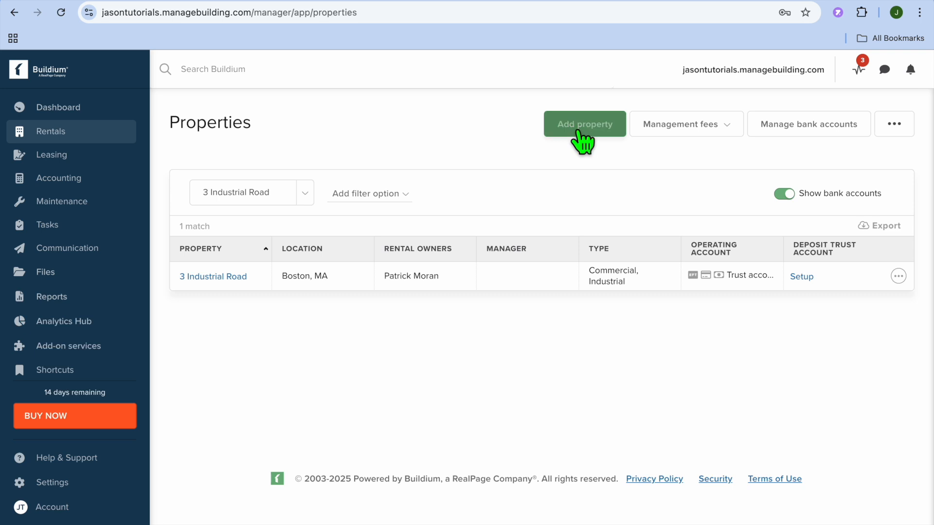
- Set the new property's type to the residential option Condo/Townhome
{"action": "scroll", "coordinate": [364, 343], "scroll_direction": "down", "scroll_amount": 3}
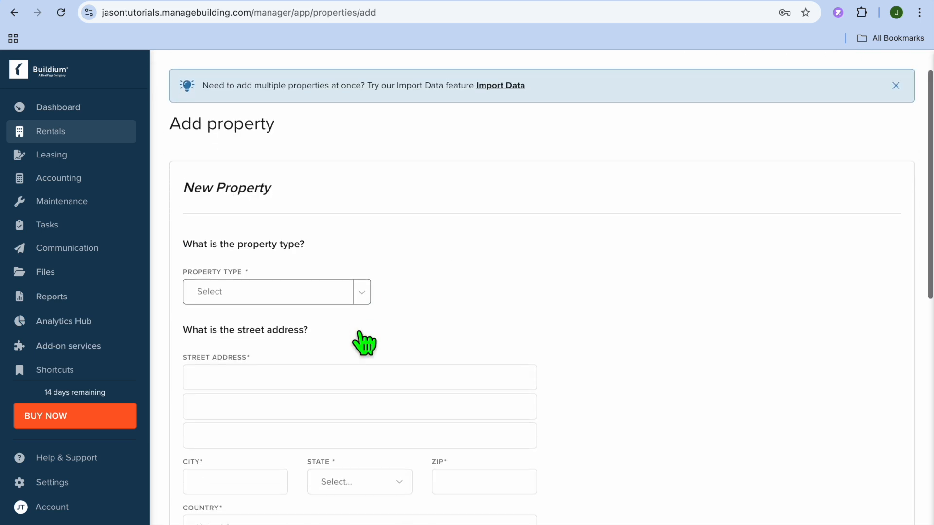
{"action": "left_click", "coordinate": [296, 238]}
{"action": "left_click", "coordinate": [360, 239]}
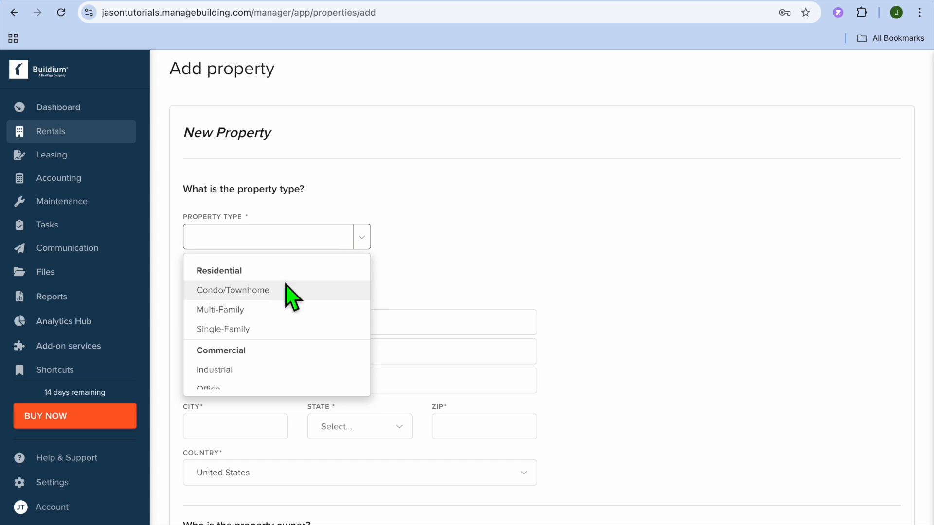
{"action": "scroll", "coordinate": [278, 331], "scroll_direction": "down", "scroll_amount": 3}
{"action": "scroll", "coordinate": [275, 342], "scroll_direction": "up", "scroll_amount": 3}
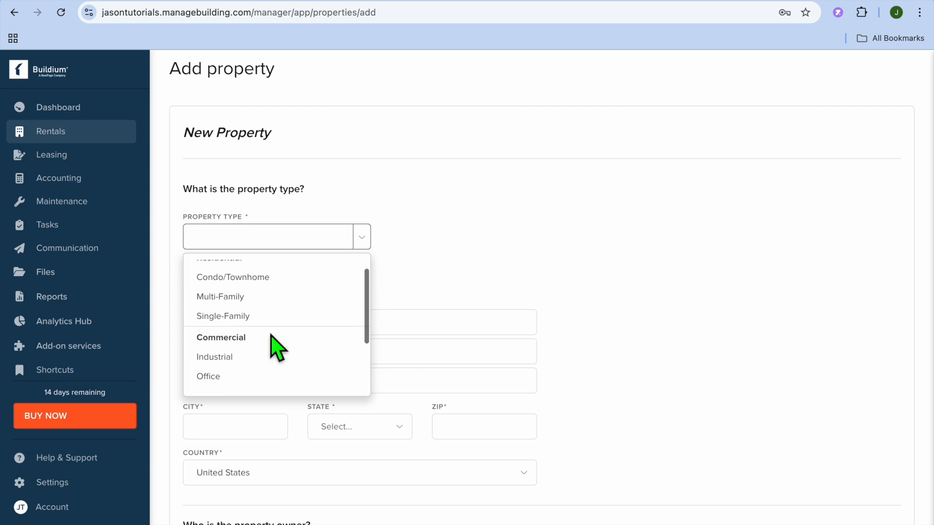
{"action": "left_click", "coordinate": [270, 301]}
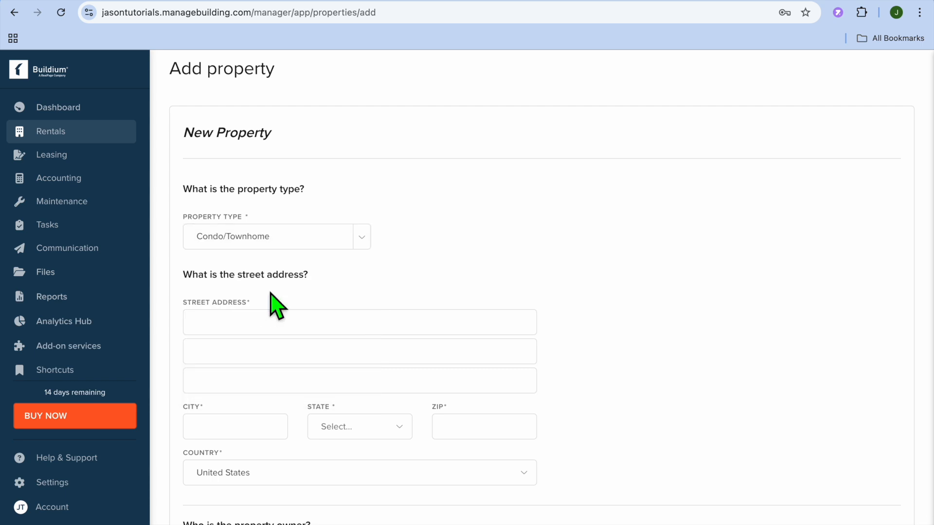
- Fill in the property's street address, city and ZIP code with the saved address suggestions, and set the state to FL
{"action": "scroll", "coordinate": [238, 314], "scroll_direction": "down", "scroll_amount": 3}
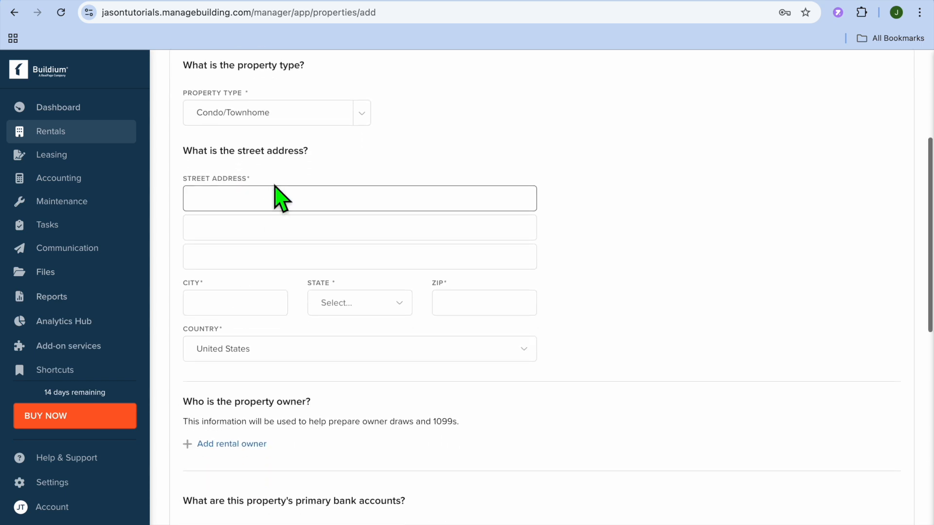
{"action": "left_click", "coordinate": [265, 205]}
{"action": "left_click", "coordinate": [302, 239]}
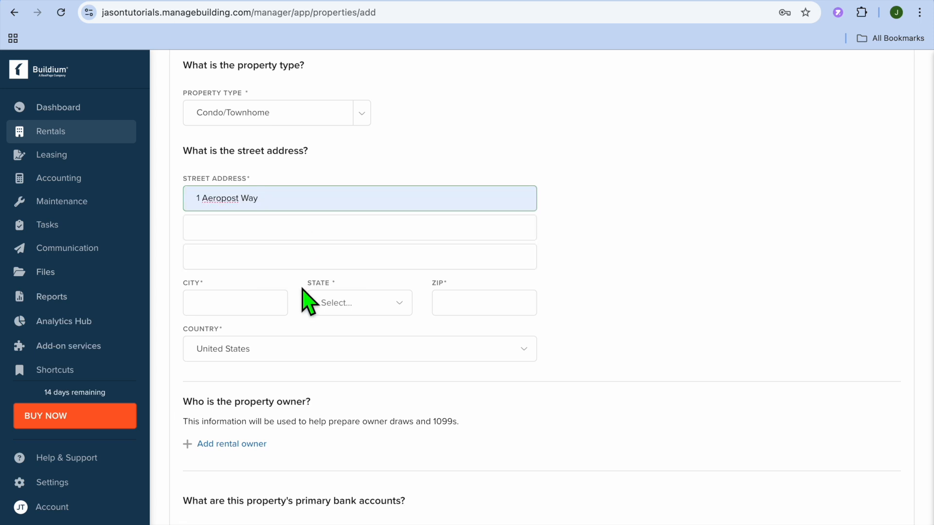
{"action": "scroll", "coordinate": [298, 309], "scroll_direction": "down", "scroll_amount": 3}
{"action": "left_click", "coordinate": [264, 180]}
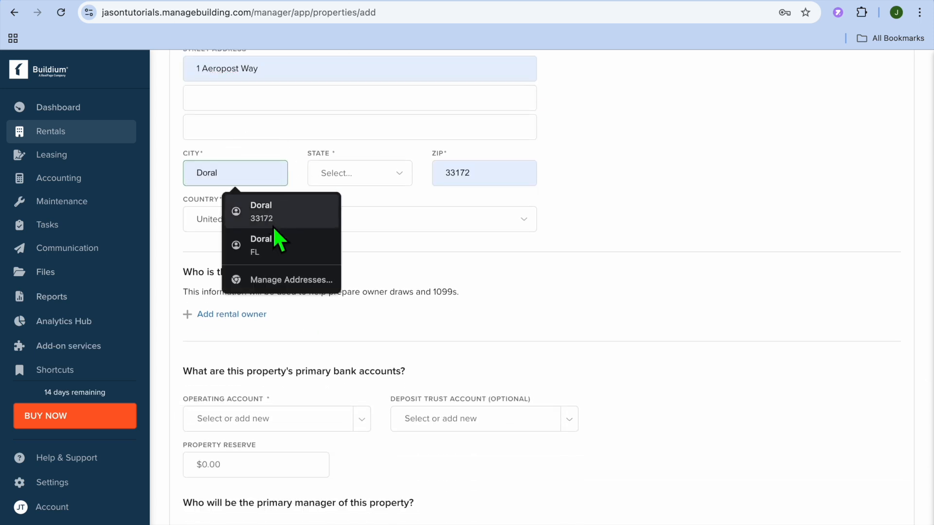
{"action": "left_click", "coordinate": [272, 221]}
{"action": "left_click", "coordinate": [383, 184]}
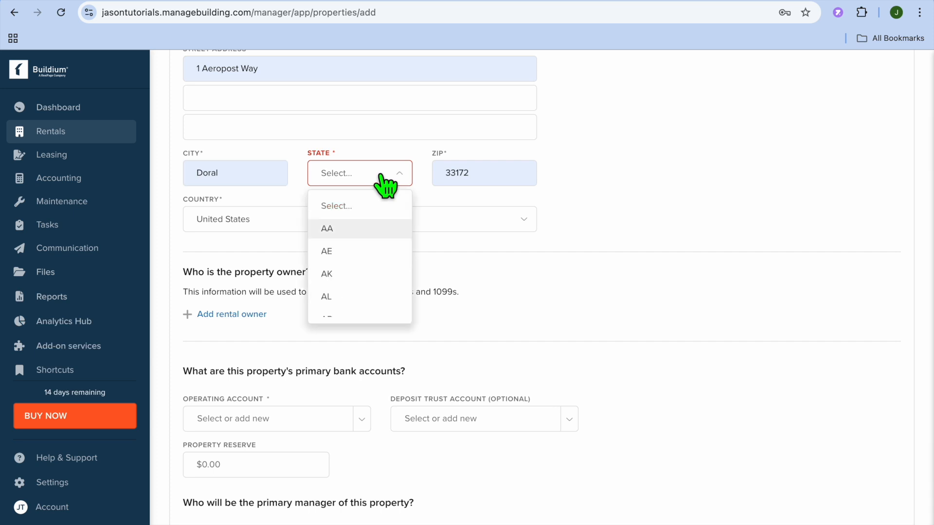
{"action": "key", "text": "f"}
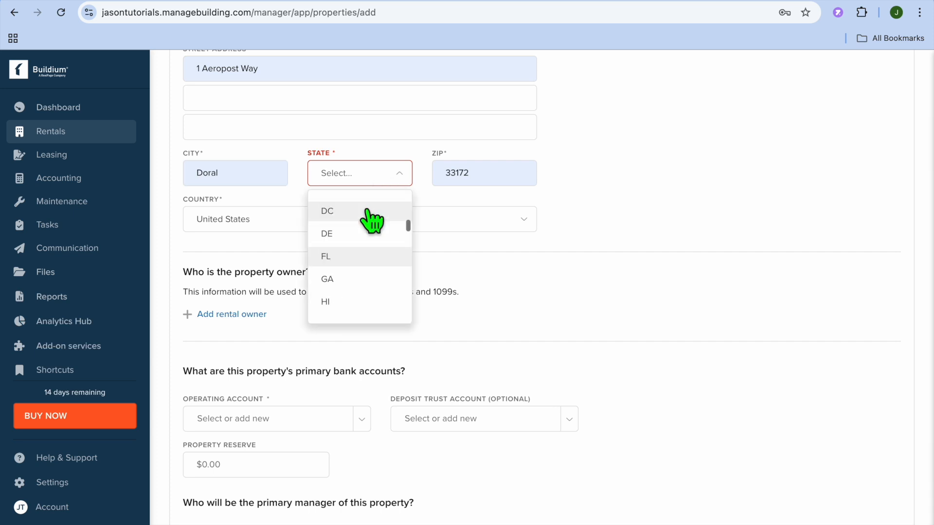
{"action": "left_click", "coordinate": [349, 259]}
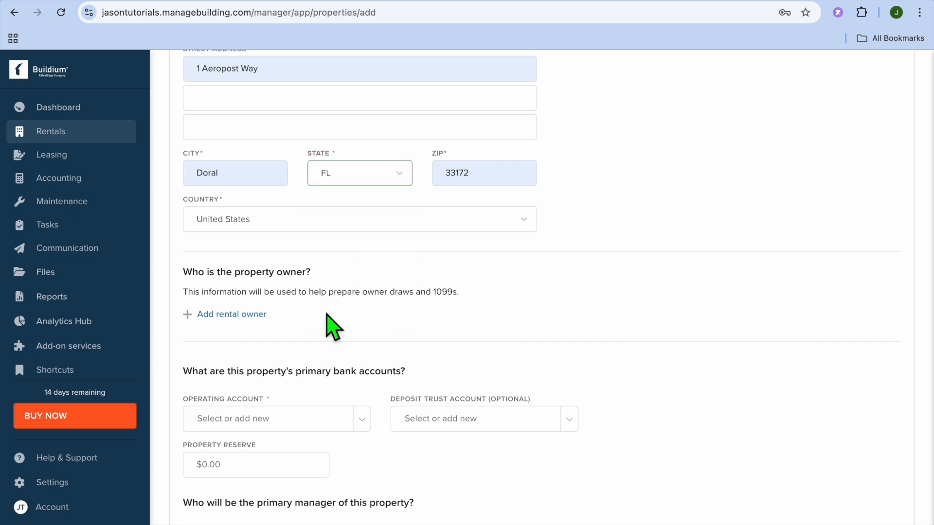
- Set the property's operating account to Company savings and its deposit trust account to Company checking
{"action": "scroll", "coordinate": [332, 327], "scroll_direction": "down", "scroll_amount": 4}
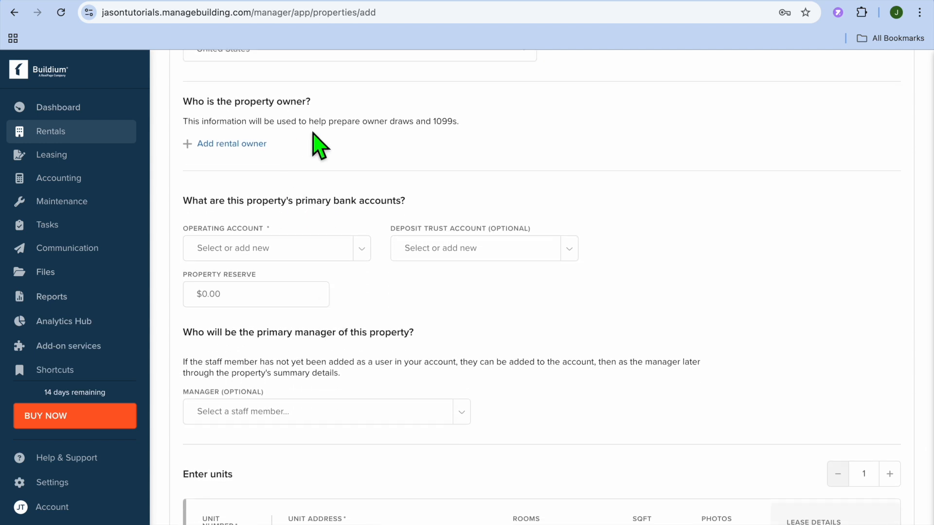
{"action": "scroll", "coordinate": [313, 134], "scroll_direction": "up", "scroll_amount": 1}
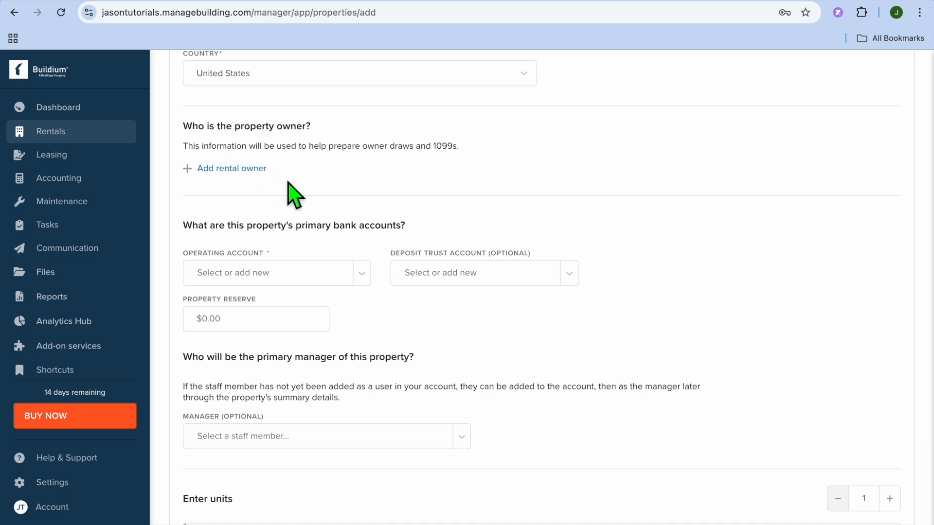
{"action": "scroll", "coordinate": [275, 194], "scroll_direction": "up", "scroll_amount": 2}
{"action": "scroll", "coordinate": [276, 192], "scroll_direction": "down", "scroll_amount": 5}
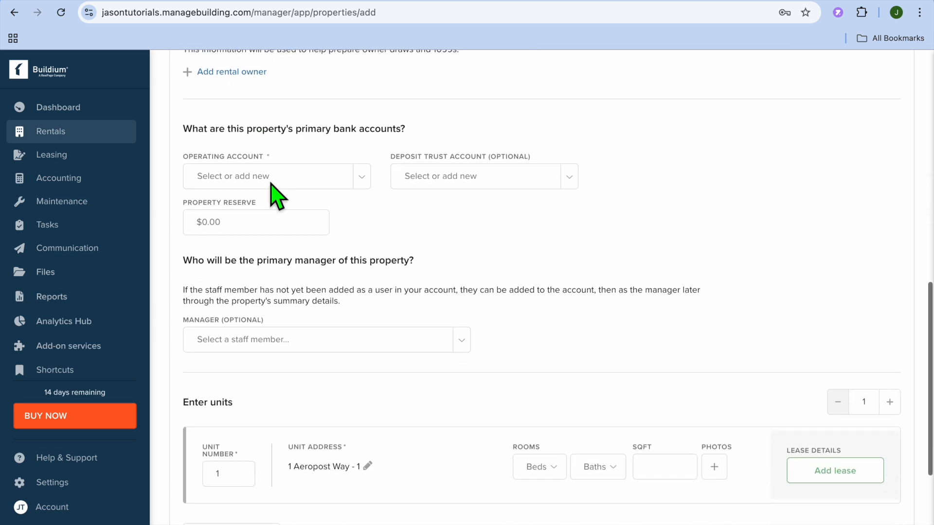
{"action": "left_click", "coordinate": [362, 176]}
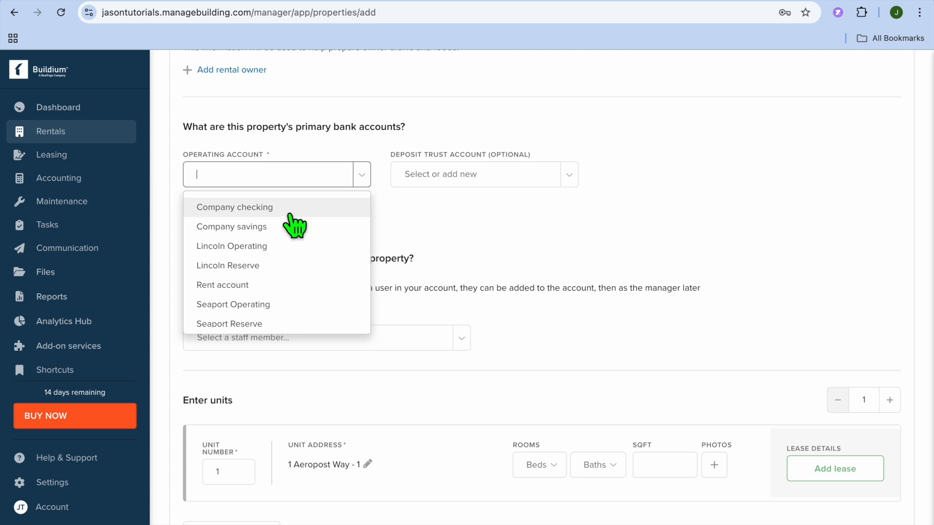
{"action": "left_click", "coordinate": [283, 226]}
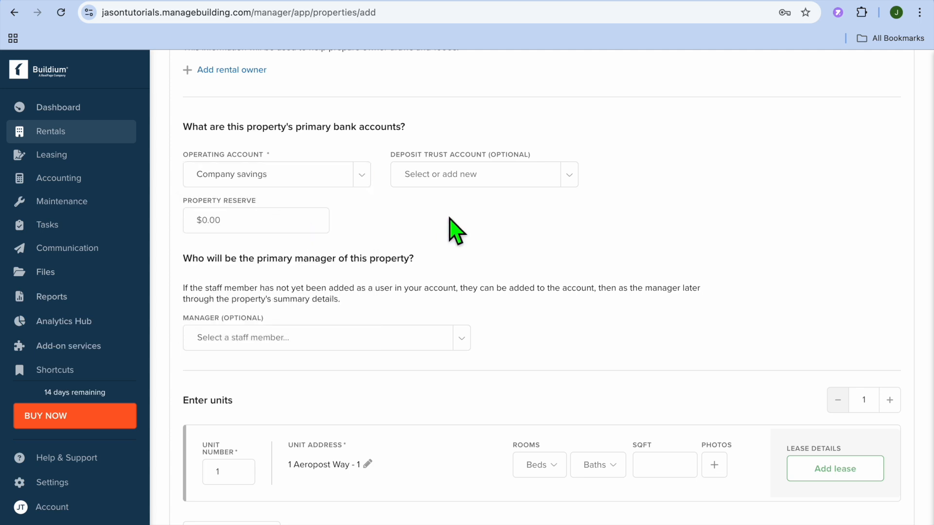
{"action": "left_click", "coordinate": [570, 178]}
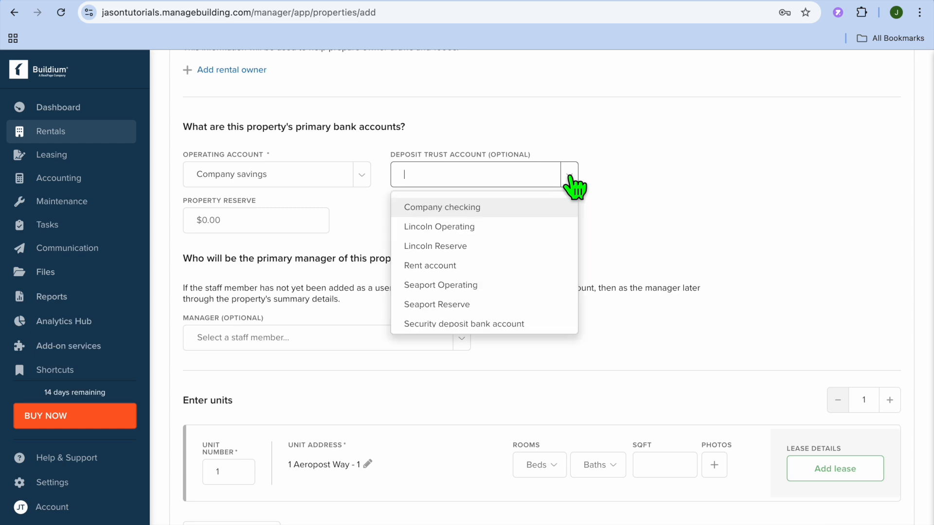
{"action": "left_click", "coordinate": [517, 215]}
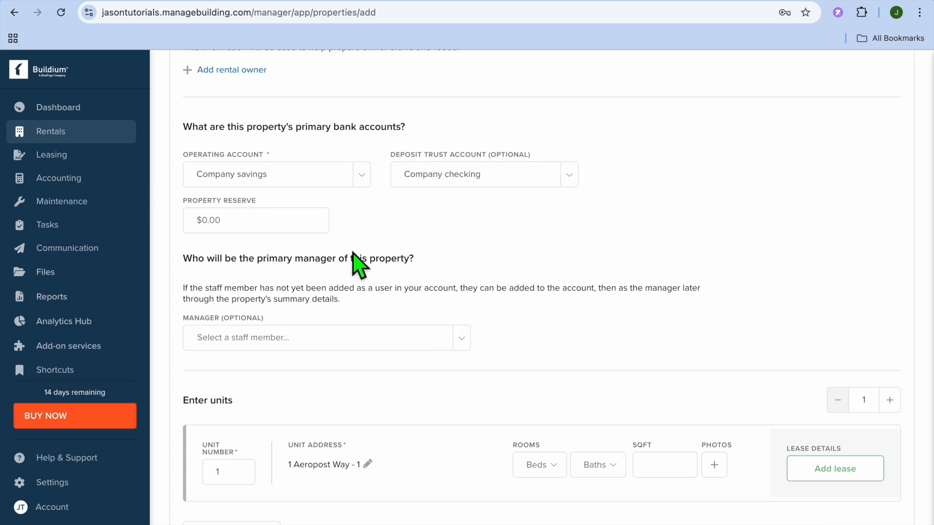
- Set the property reserve to 1000 and create the property
{"action": "scroll", "coordinate": [351, 234], "scroll_direction": "down", "scroll_amount": 1}
{"action": "left_click", "coordinate": [232, 170]}
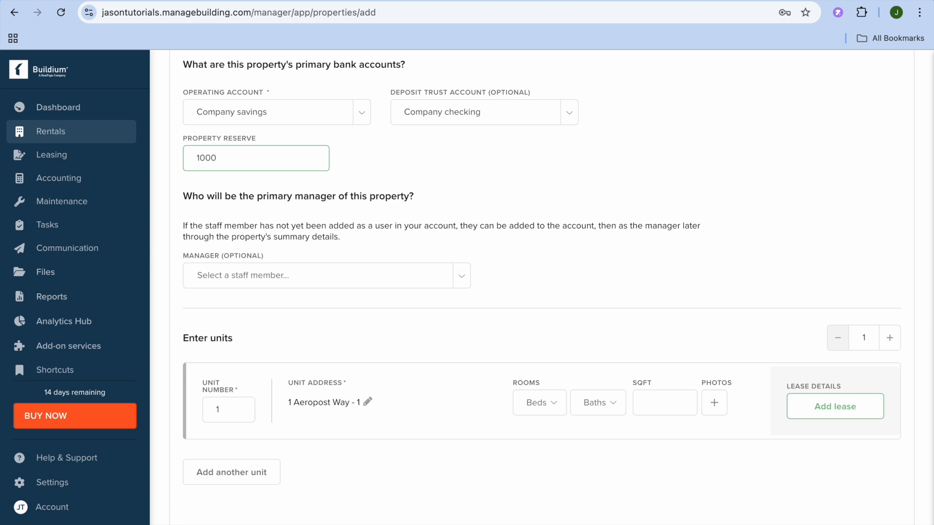
{"action": "scroll", "coordinate": [334, 277], "scroll_direction": "down", "scroll_amount": 3}
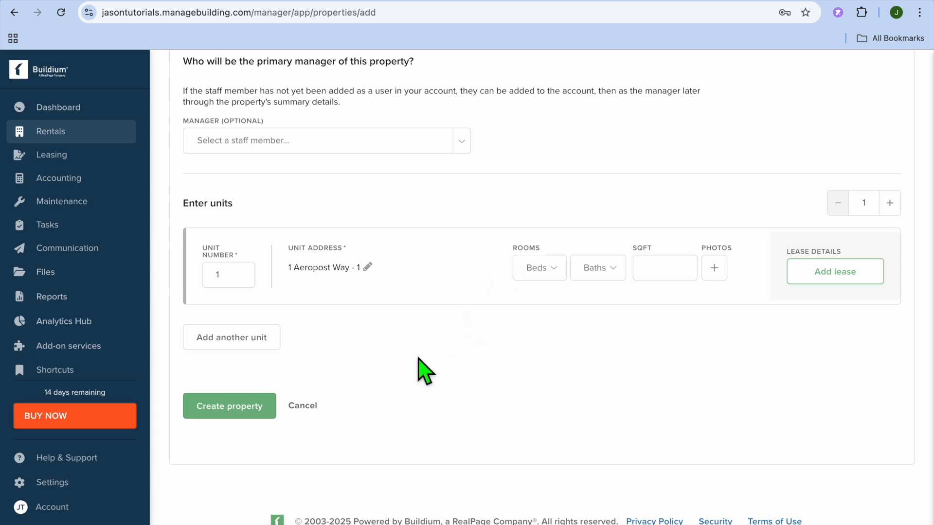
{"action": "left_click", "coordinate": [242, 416]}
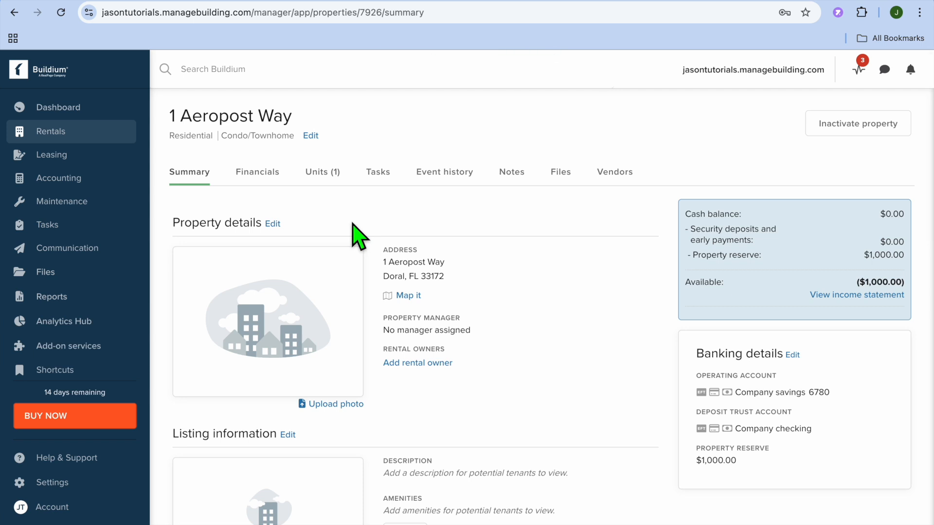
- Open a blank lease form from the tenants list and look through its sections
{"action": "left_click", "coordinate": [88, 137]}
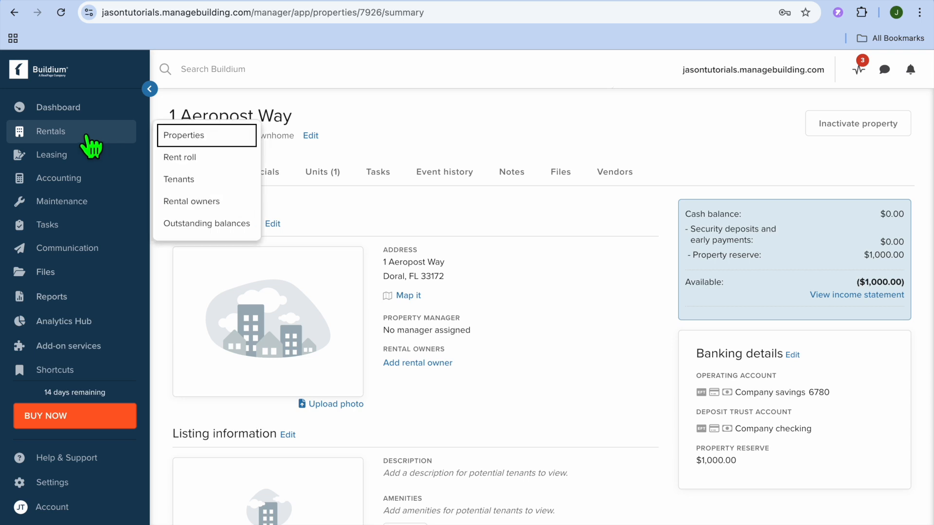
{"action": "left_click", "coordinate": [190, 180]}
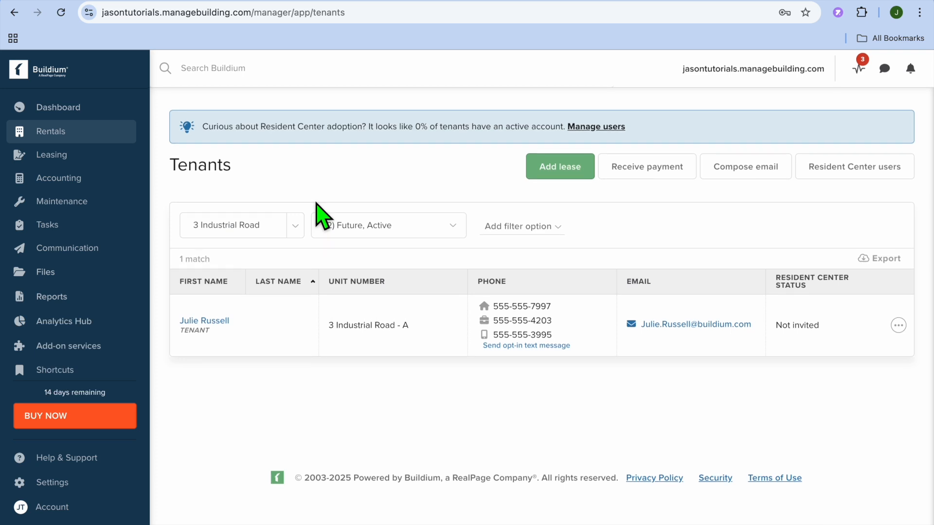
{"action": "left_click", "coordinate": [573, 167]}
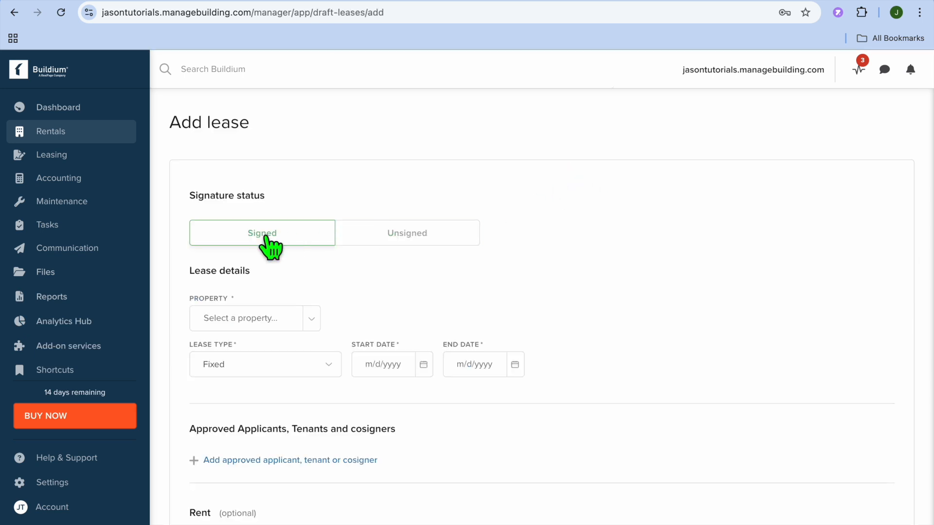
{"action": "scroll", "coordinate": [319, 246], "scroll_direction": "down", "scroll_amount": 5}
{"action": "scroll", "coordinate": [319, 249], "scroll_direction": "up", "scroll_amount": 2}
{"action": "scroll", "coordinate": [319, 246], "scroll_direction": "up", "scroll_amount": 3}
- Return to the tenants list and open the listed tenant's record
{"action": "left_click", "coordinate": [101, 138]}
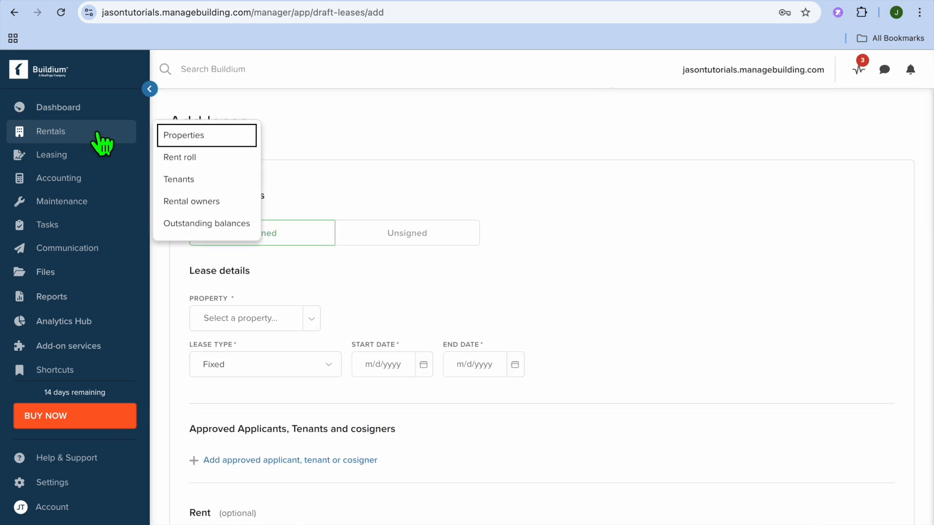
{"action": "left_click", "coordinate": [187, 179]}
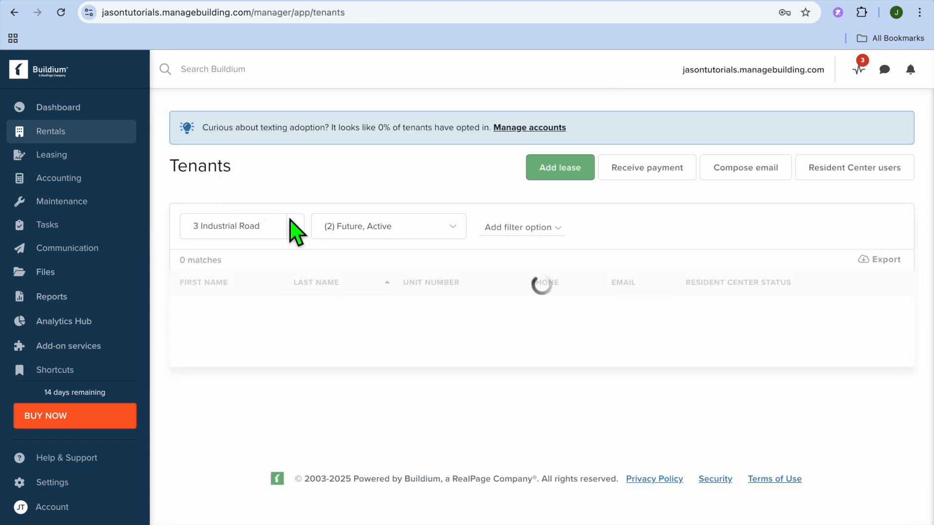
{"action": "left_click", "coordinate": [224, 322]}
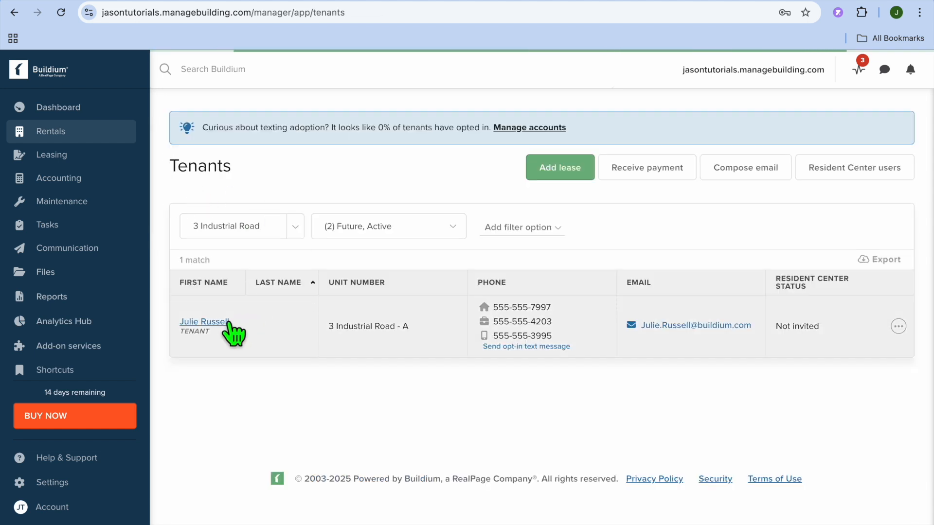
- Examine the tenant's summary, including contact details, active lease terms, emergency contact, insurance, pets, vehicles, leases, notes and recent files
{"action": "scroll", "coordinate": [375, 323], "scroll_direction": "down", "scroll_amount": 3}
{"action": "scroll", "coordinate": [379, 327], "scroll_direction": "up", "scroll_amount": 1}
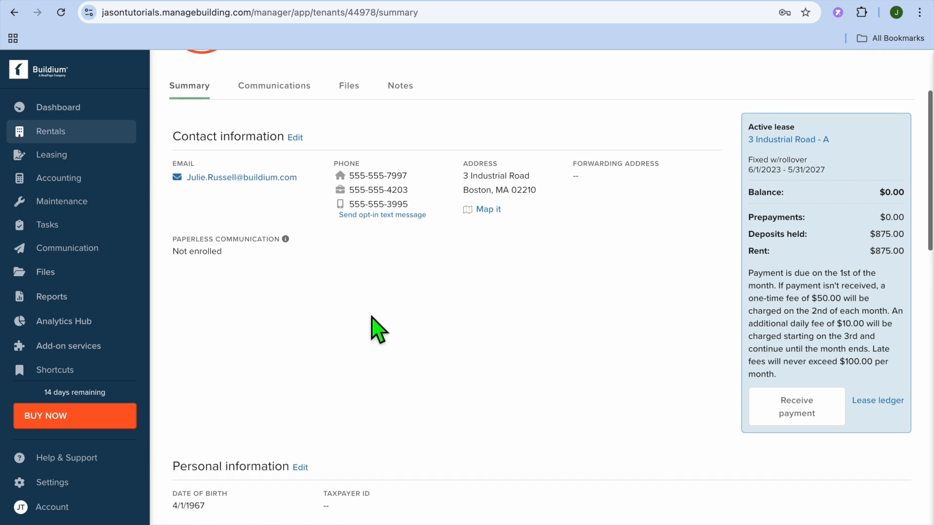
{"action": "scroll", "coordinate": [379, 327], "scroll_direction": "down", "scroll_amount": 1}
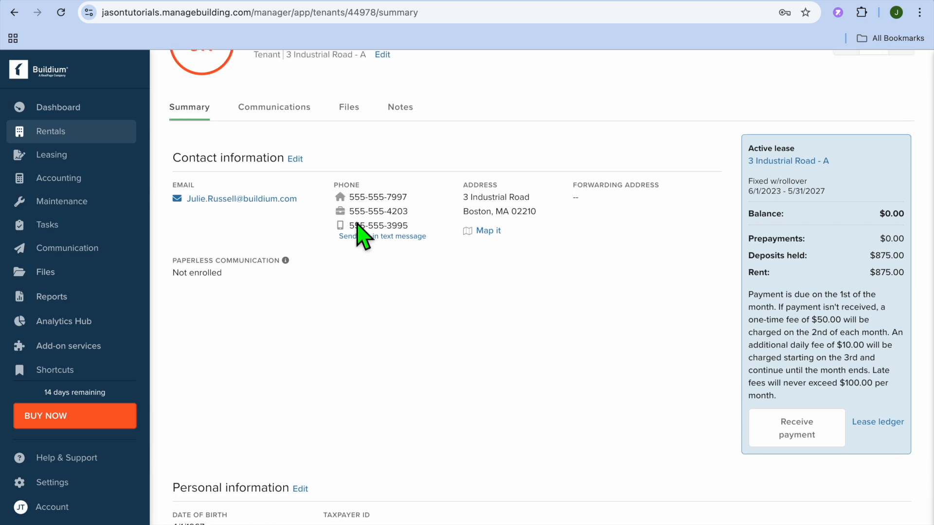
{"action": "scroll", "coordinate": [461, 282], "scroll_direction": "down", "scroll_amount": 1}
{"action": "scroll", "coordinate": [461, 282], "scroll_direction": "down", "scroll_amount": 5}
{"action": "scroll", "coordinate": [460, 282], "scroll_direction": "up", "scroll_amount": 4}
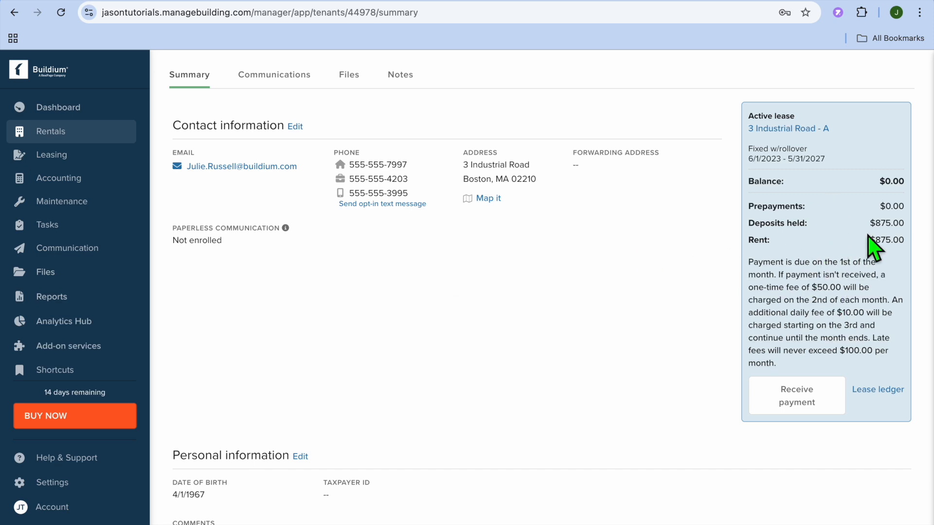
{"action": "scroll", "coordinate": [646, 279], "scroll_direction": "down", "scroll_amount": 3}
{"action": "scroll", "coordinate": [647, 280], "scroll_direction": "down", "scroll_amount": 13}
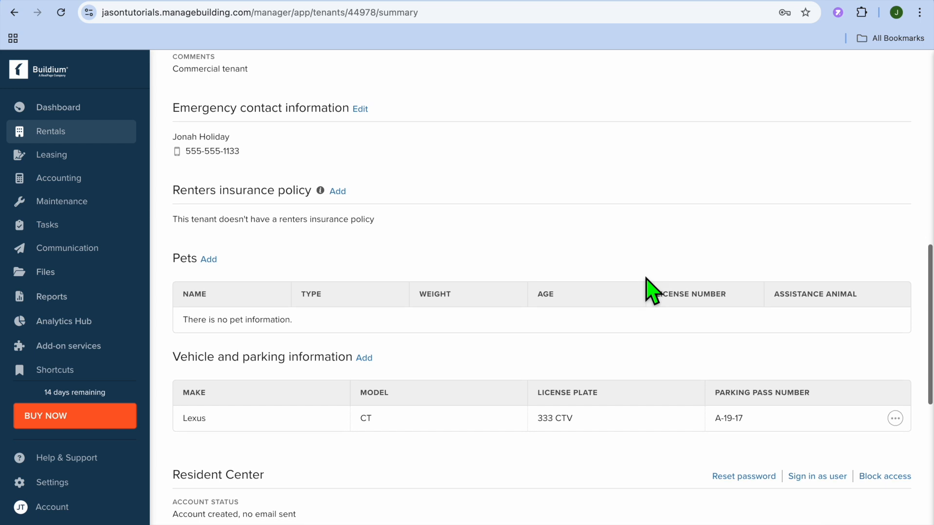
{"action": "scroll", "coordinate": [647, 279], "scroll_direction": "down", "scroll_amount": 4}
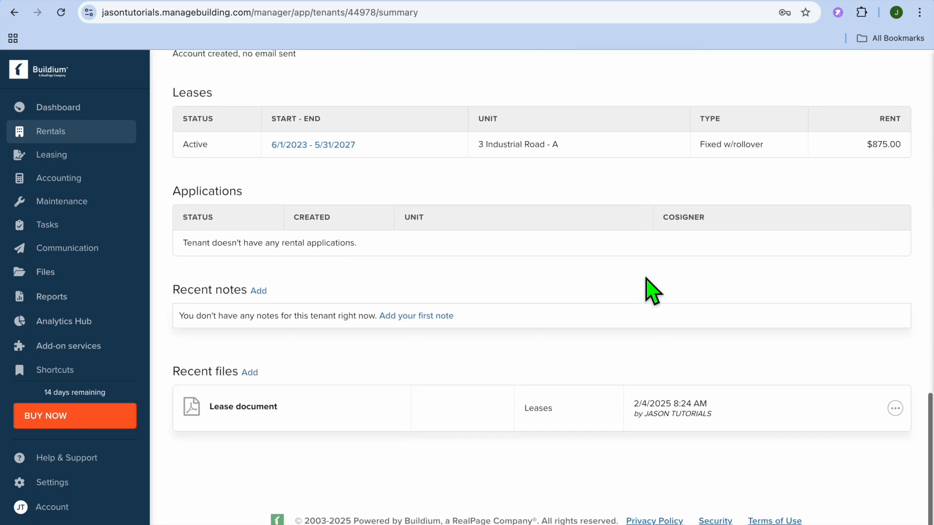
- Open the leasing applicants list, view the blank form for adding an applicant, and close it without creating one
{"action": "scroll", "coordinate": [647, 280], "scroll_direction": "up", "scroll_amount": 5}
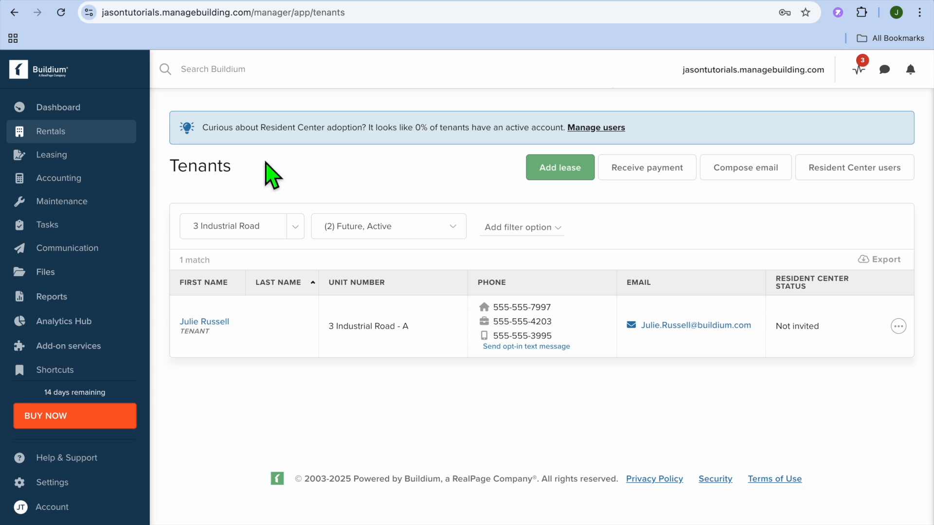
{"action": "left_click", "coordinate": [83, 165]}
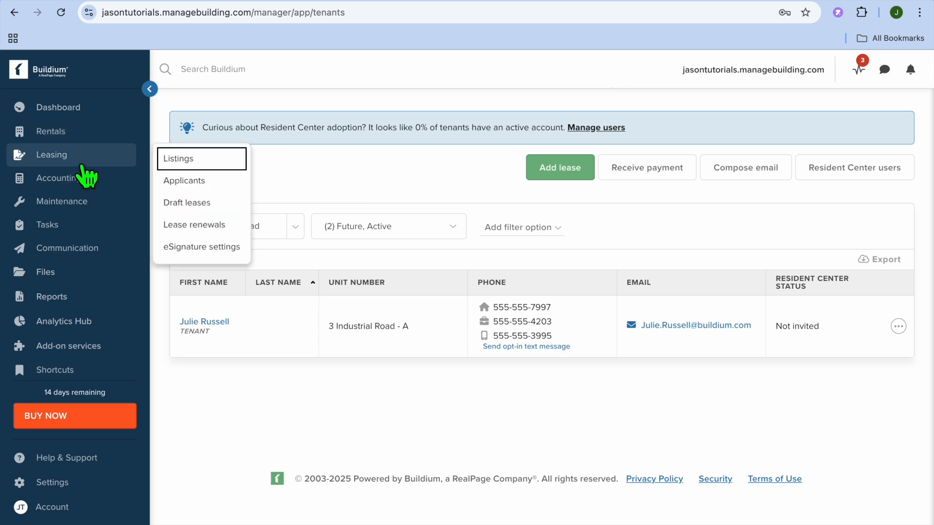
{"action": "left_click", "coordinate": [198, 183]}
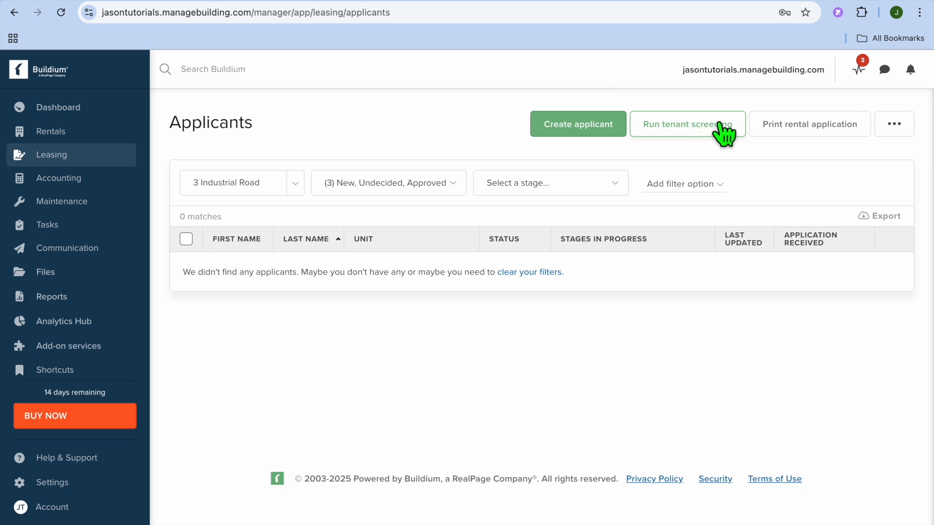
{"action": "left_click", "coordinate": [605, 141]}
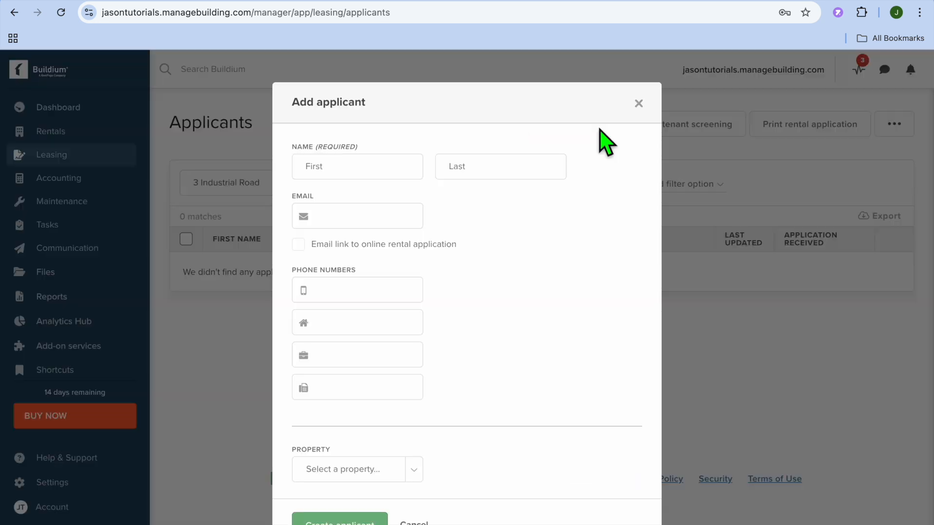
{"action": "left_click", "coordinate": [639, 103]}
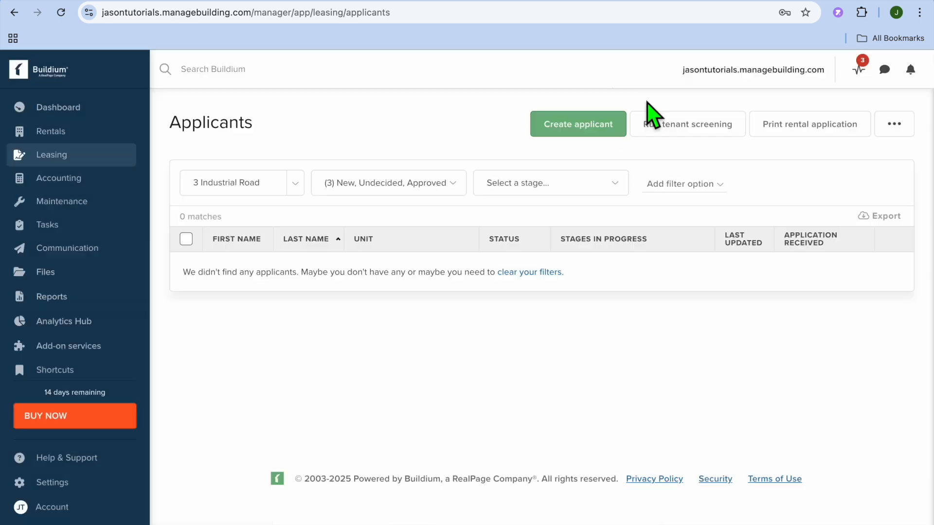
- Open a new tenant screening order and look through its order details, payment and fee details, and company and requester information
{"action": "left_click", "coordinate": [679, 143]}
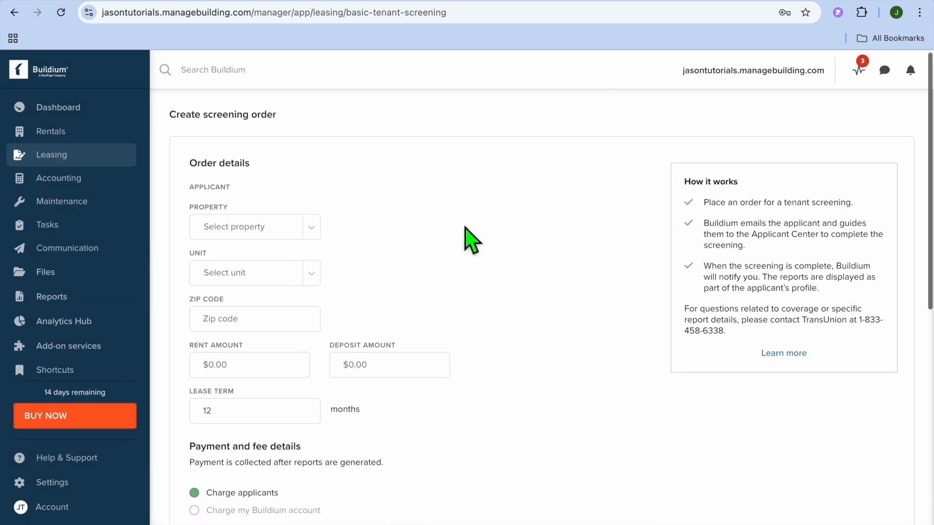
{"action": "scroll", "coordinate": [466, 229], "scroll_direction": "down", "scroll_amount": 2}
{"action": "scroll", "coordinate": [470, 238], "scroll_direction": "down", "scroll_amount": 1}
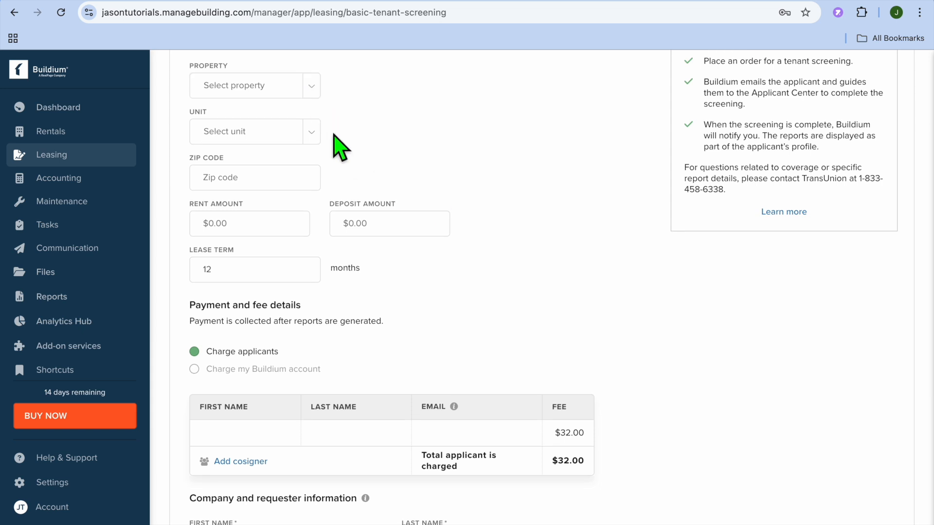
{"action": "scroll", "coordinate": [340, 148], "scroll_direction": "down", "scroll_amount": 6}
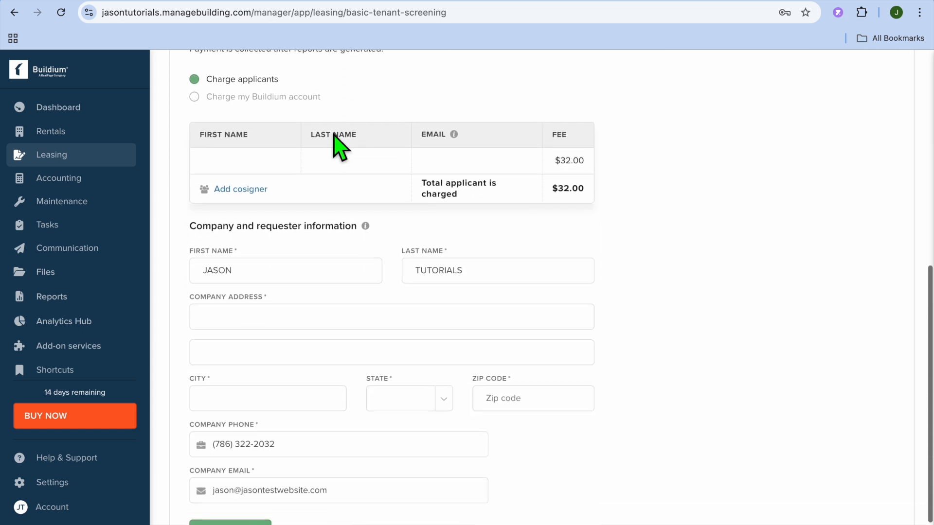
{"action": "scroll", "coordinate": [337, 142], "scroll_direction": "down", "scroll_amount": 1}
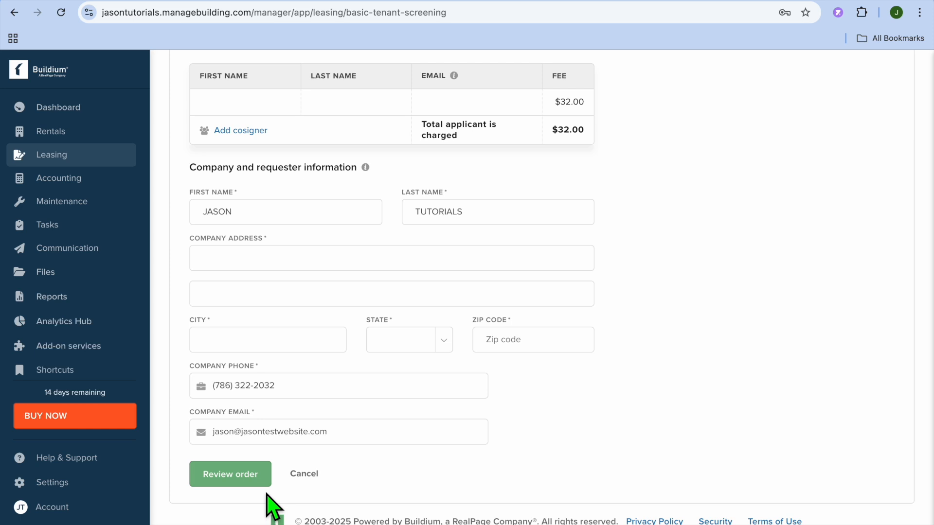
- Open the Banking page under accounting and look over the list of active bank accounts
{"action": "left_click", "coordinate": [93, 194]}
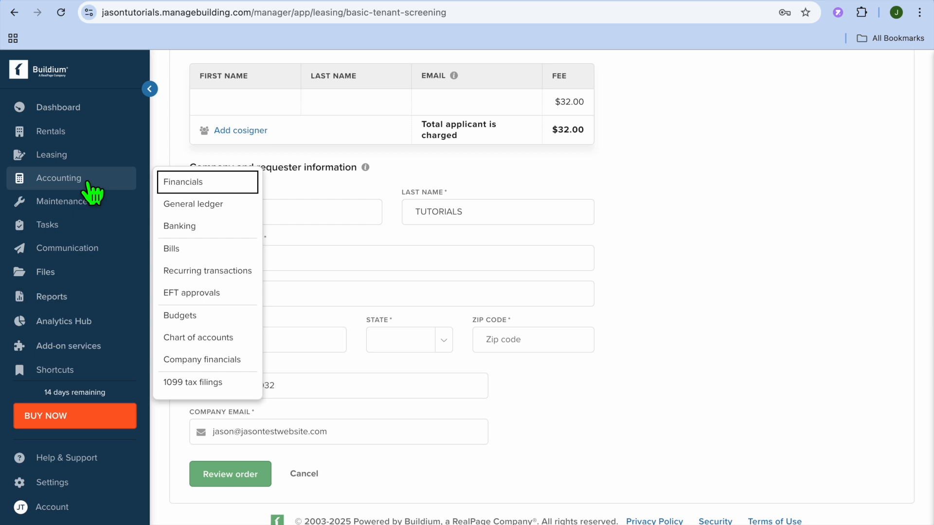
{"action": "left_click", "coordinate": [187, 226]}
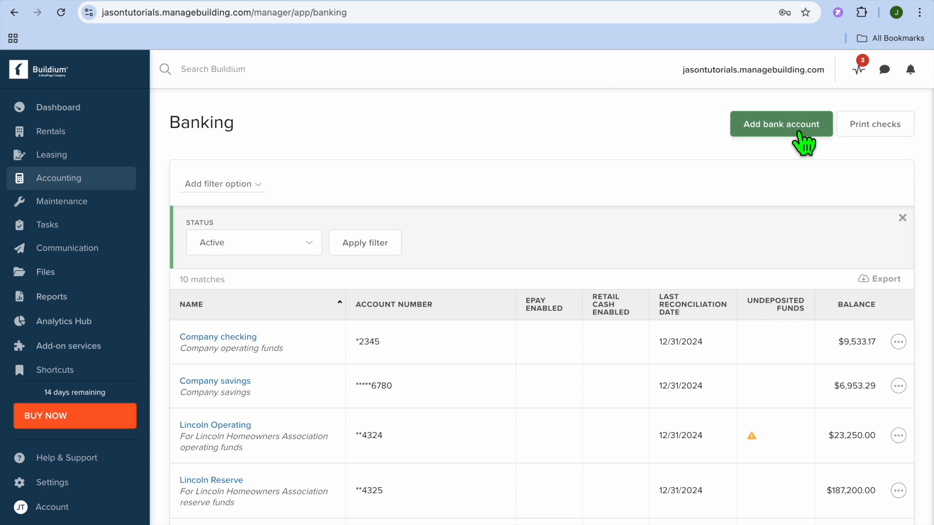
{"action": "scroll", "coordinate": [627, 389], "scroll_direction": "down", "scroll_amount": 3}
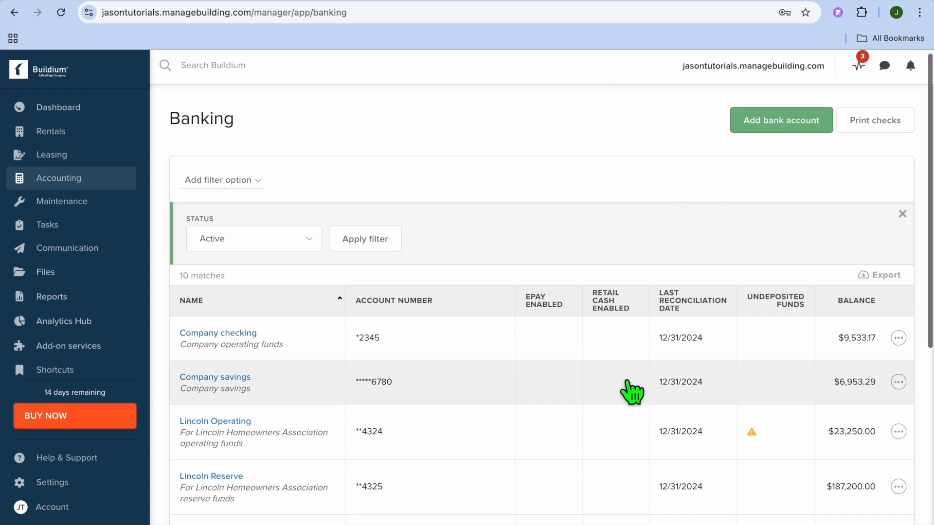
{"action": "scroll", "coordinate": [632, 391], "scroll_direction": "down", "scroll_amount": 1}
{"action": "scroll", "coordinate": [631, 391], "scroll_direction": "up", "scroll_amount": 3}
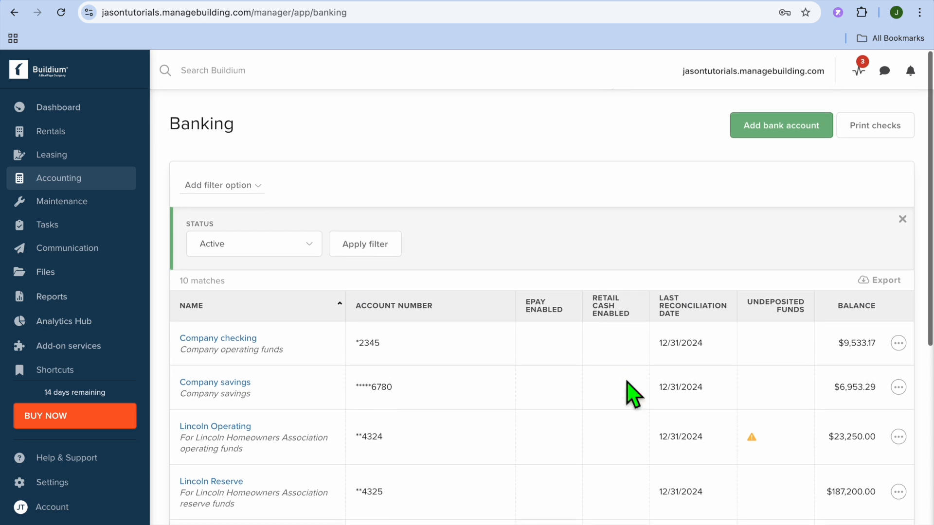
- View the Budgets page under accounting and the Property Inspections page under maintenance
{"action": "mouse_move", "coordinate": [110, 184]}
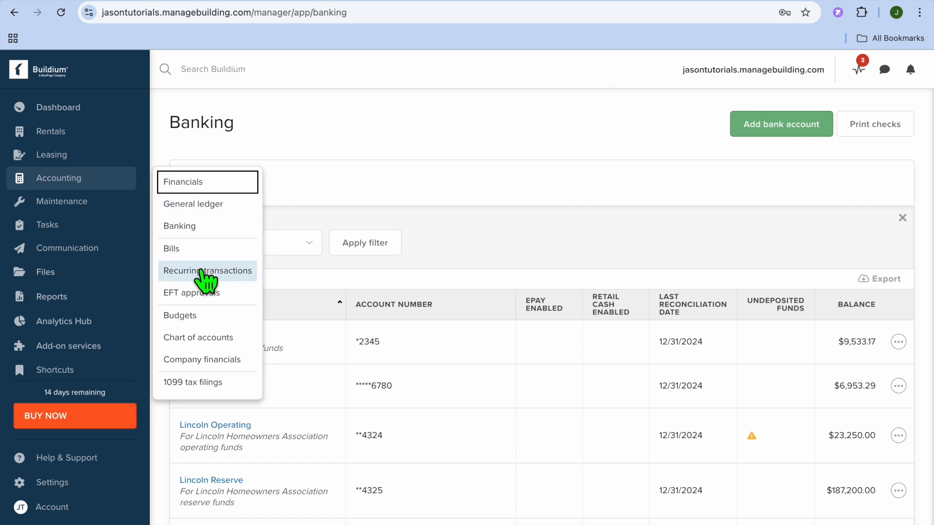
{"action": "left_click", "coordinate": [197, 316]}
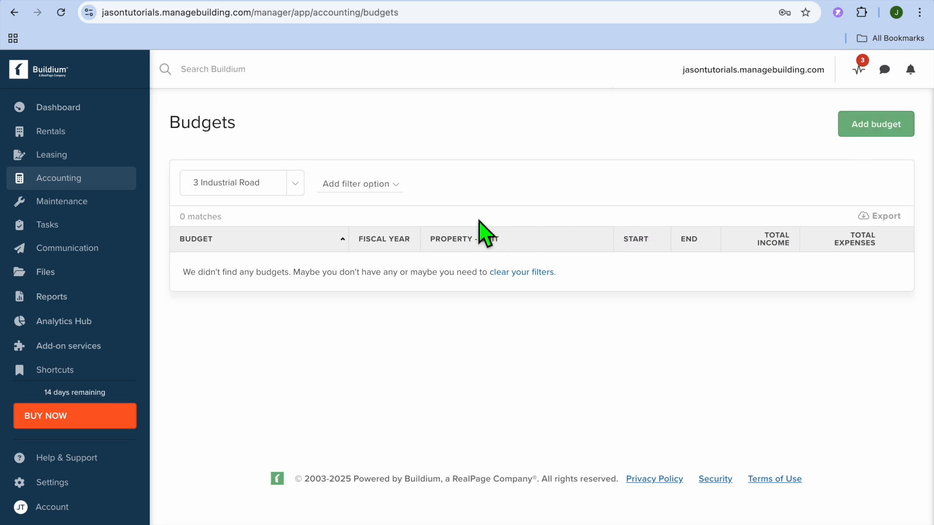
{"action": "left_click", "coordinate": [89, 200]}
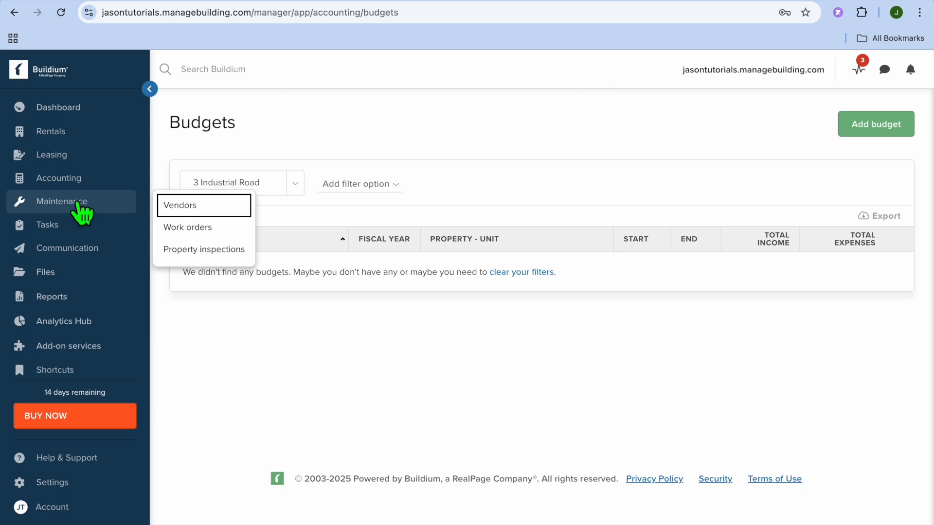
{"action": "left_click", "coordinate": [204, 250]}
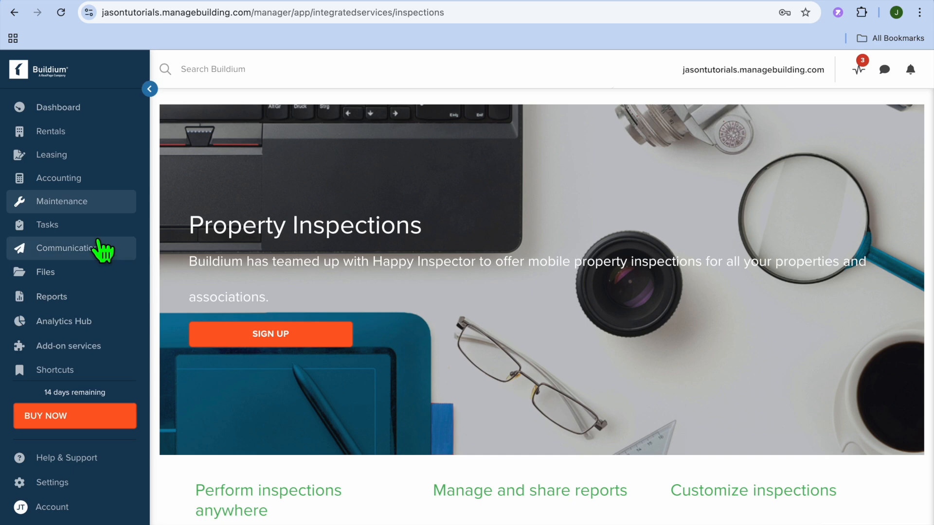
- Open the recurring tasks list and view the available communication options
{"action": "mouse_move", "coordinate": [78, 233]}
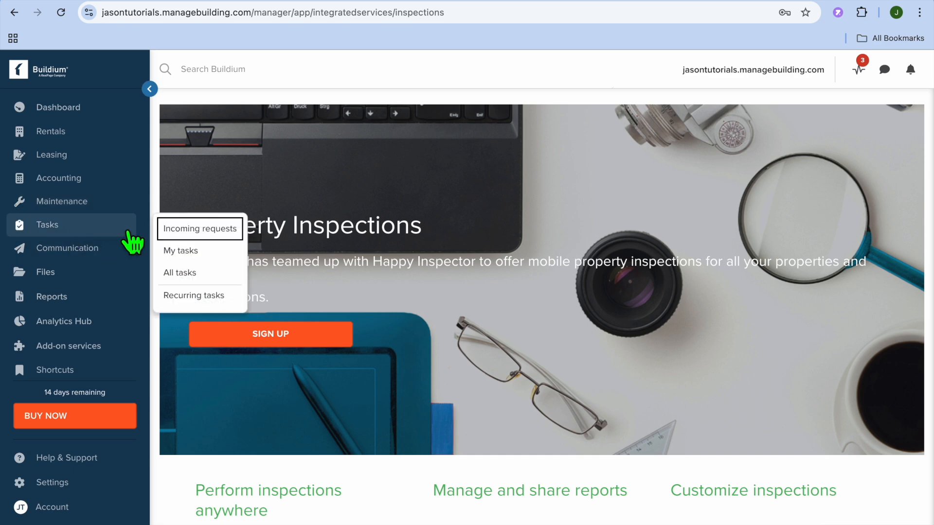
{"action": "left_click", "coordinate": [187, 299]}
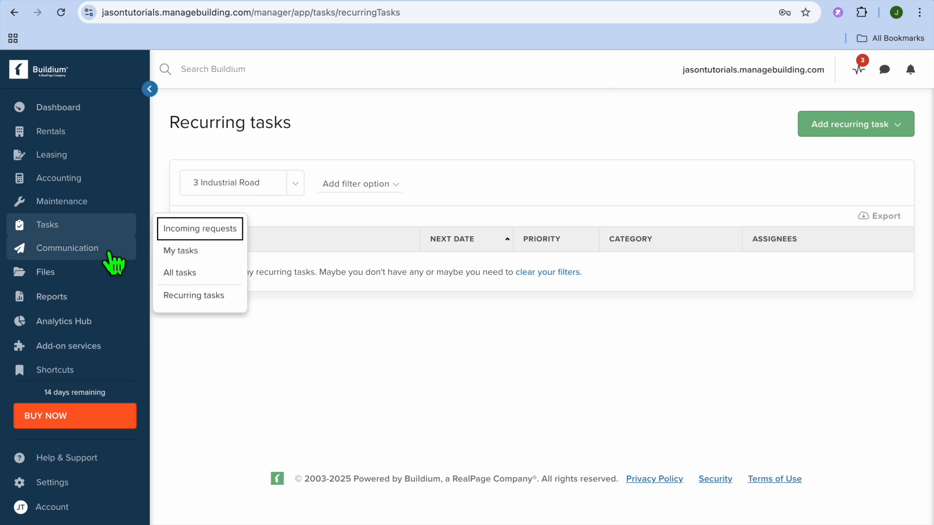
{"action": "mouse_move", "coordinate": [111, 255]}
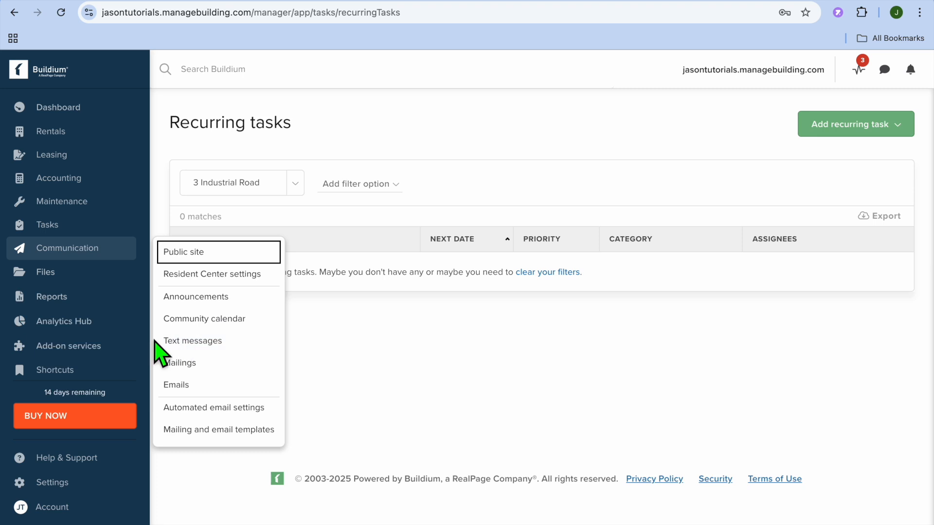
- Open the add-on services page and examine the offered services, from ePay and tenant screening to insurance and 1099 eFiling, returning to the start
{"action": "left_click", "coordinate": [86, 347]}
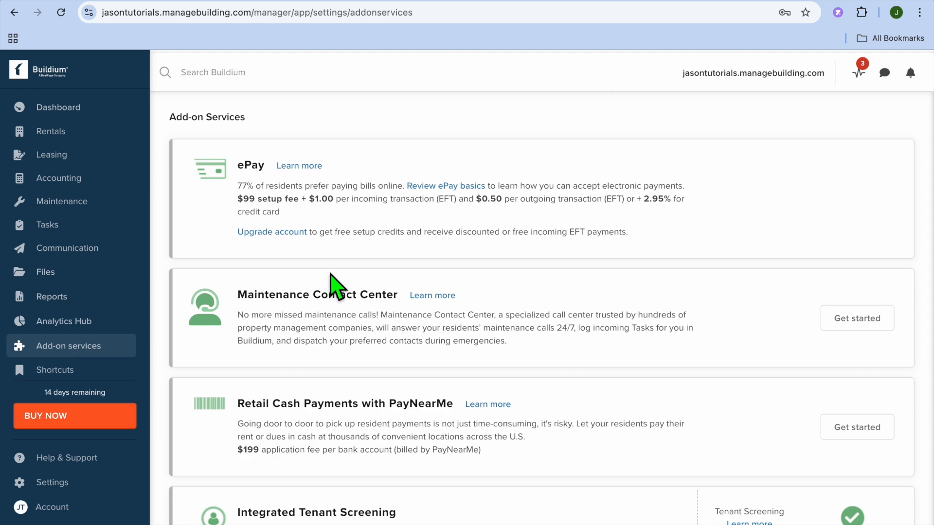
{"action": "scroll", "coordinate": [336, 287], "scroll_direction": "down", "scroll_amount": 10}
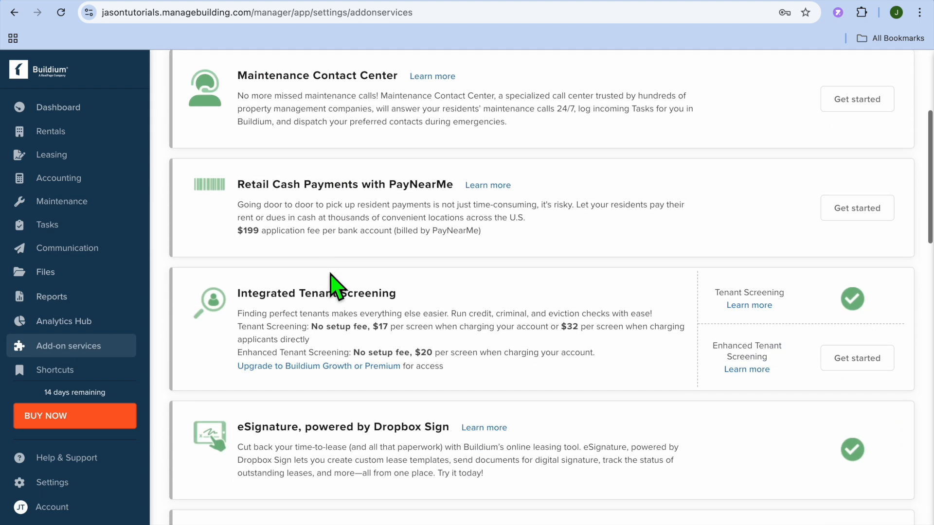
{"action": "scroll", "coordinate": [330, 273], "scroll_direction": "down", "scroll_amount": 3}
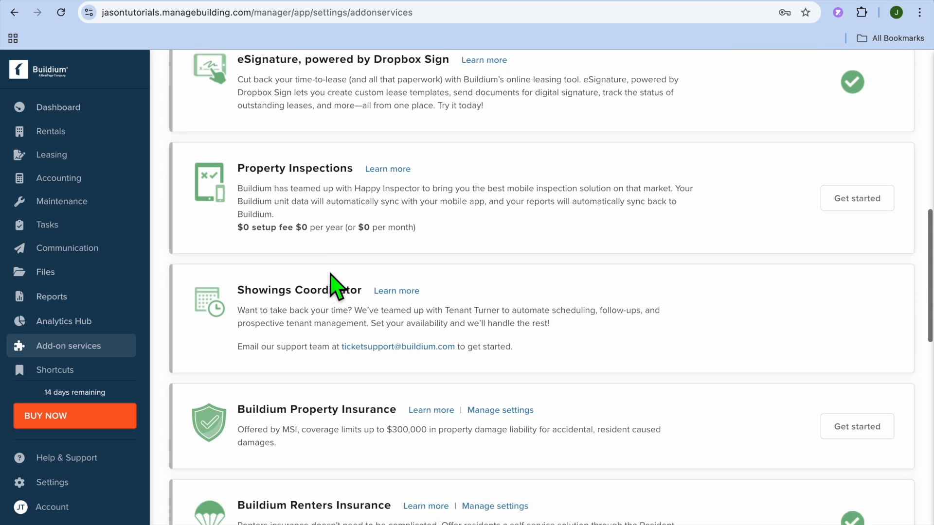
{"action": "scroll", "coordinate": [330, 274], "scroll_direction": "up", "scroll_amount": 2}
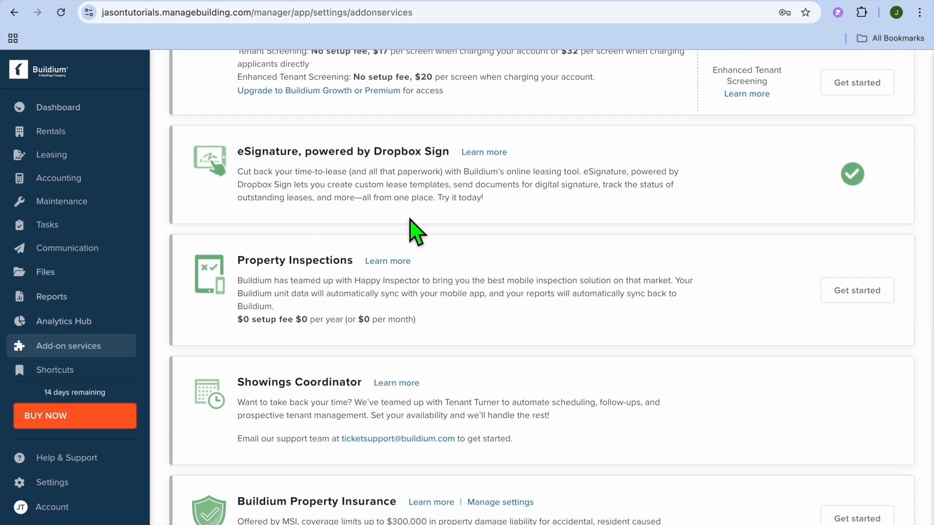
{"action": "scroll", "coordinate": [464, 231], "scroll_direction": "down", "scroll_amount": 1}
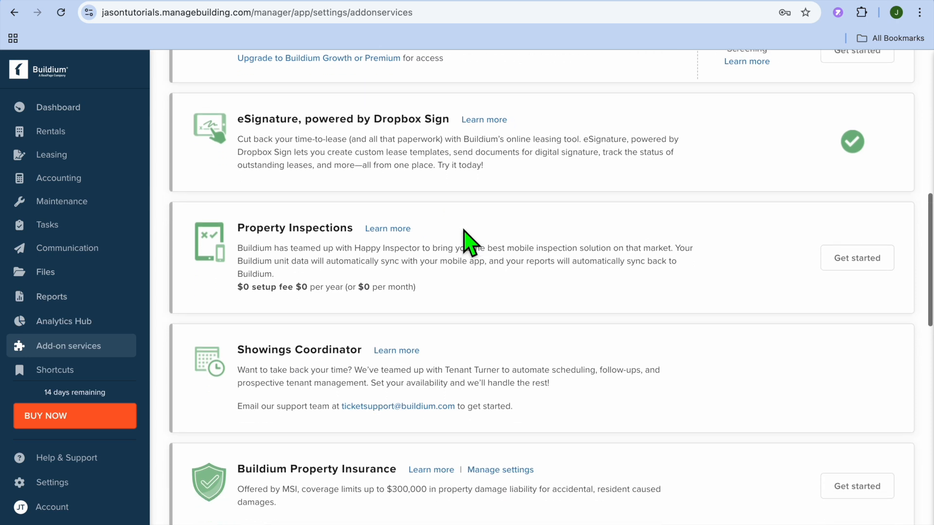
{"action": "scroll", "coordinate": [466, 233], "scroll_direction": "down", "scroll_amount": 1}
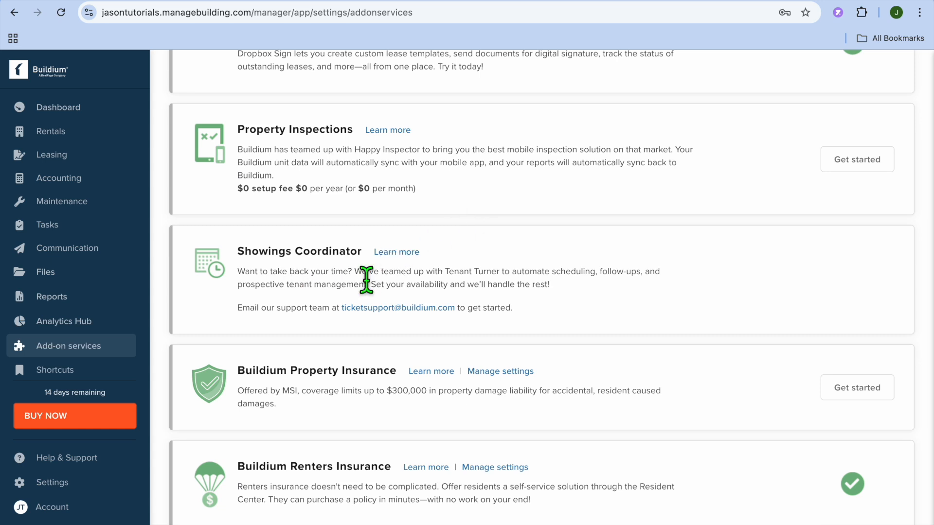
{"action": "scroll", "coordinate": [366, 280], "scroll_direction": "down", "scroll_amount": 2}
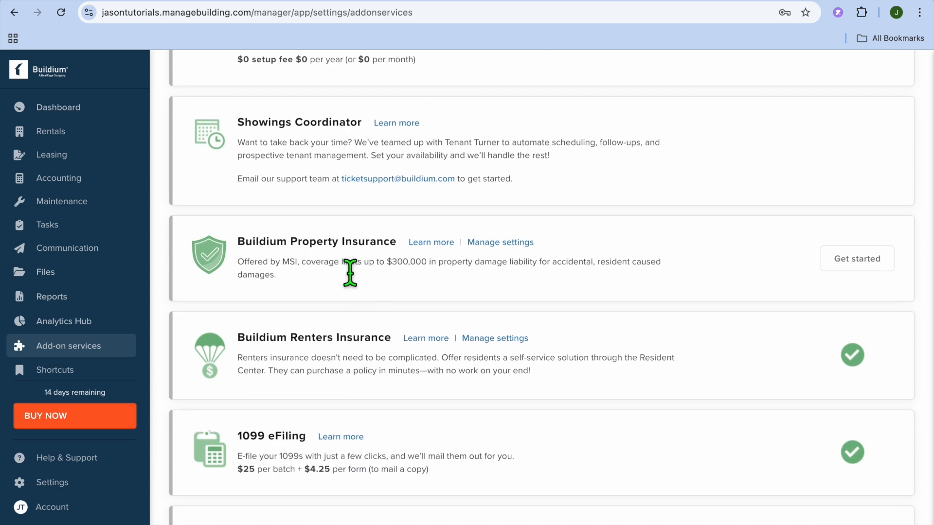
{"action": "scroll", "coordinate": [427, 292], "scroll_direction": "down", "scroll_amount": 3}
{"action": "scroll", "coordinate": [429, 297], "scroll_direction": "up", "scroll_amount": 12}
{"action": "scroll", "coordinate": [428, 295], "scroll_direction": "up", "scroll_amount": 4}
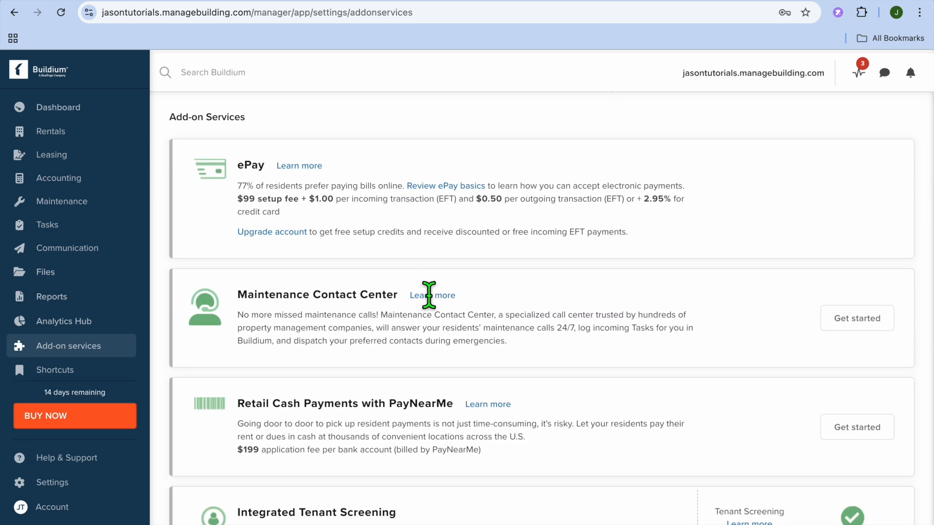